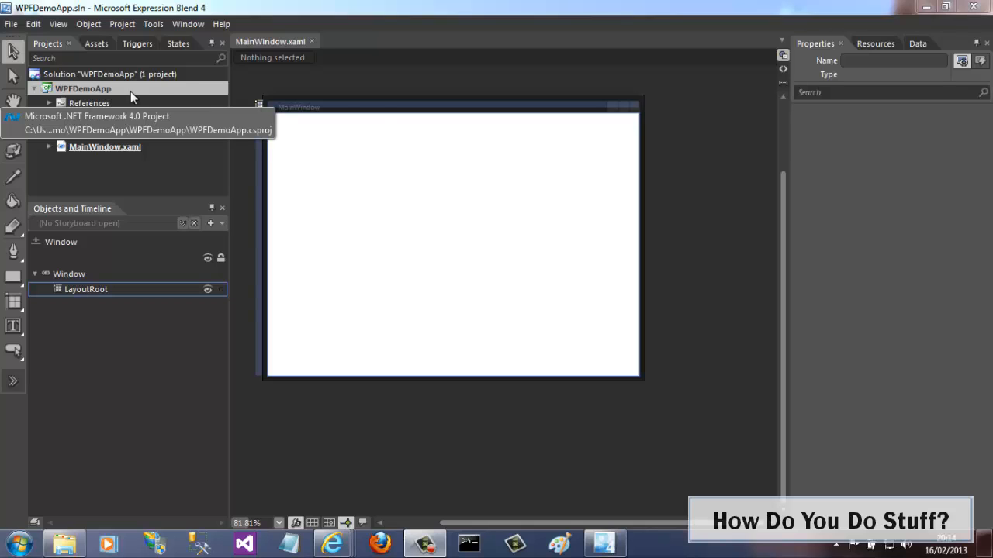
Switch to the Demo folder and open Bike.xaml in Notepad, maximising the window.
key("alt+Tab")
left_click(391, 116)
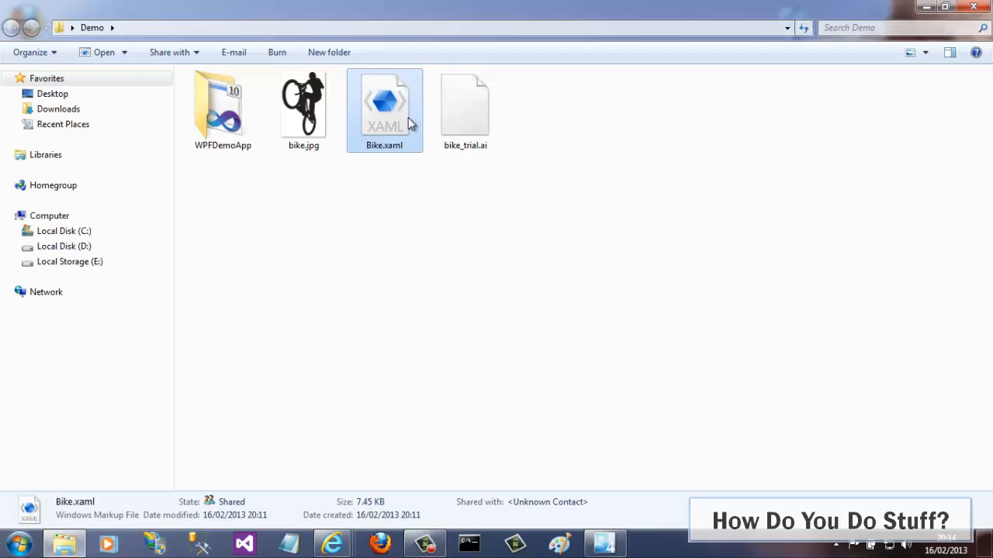
right_click(408, 118)
left_click(349, 143)
left_click(445, 231)
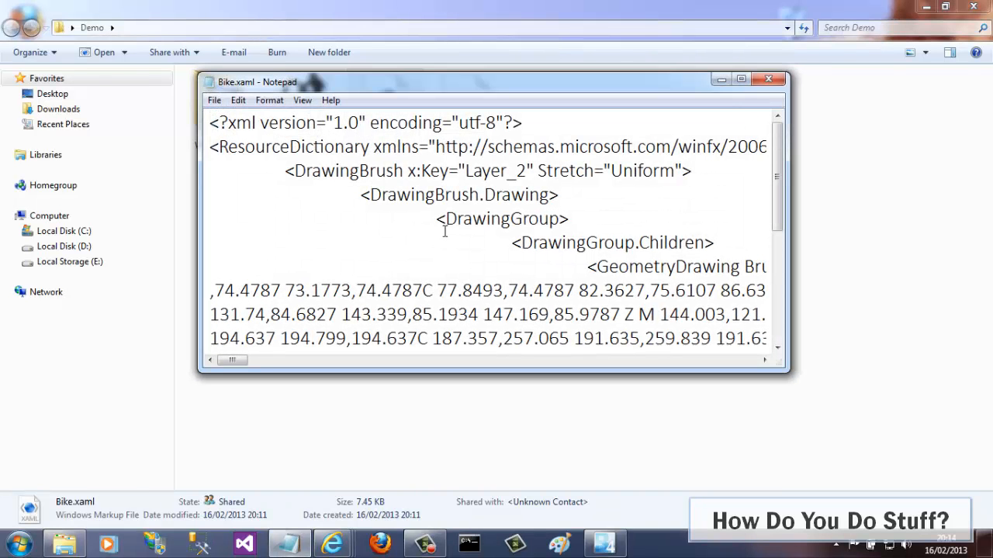
left_click(735, 80)
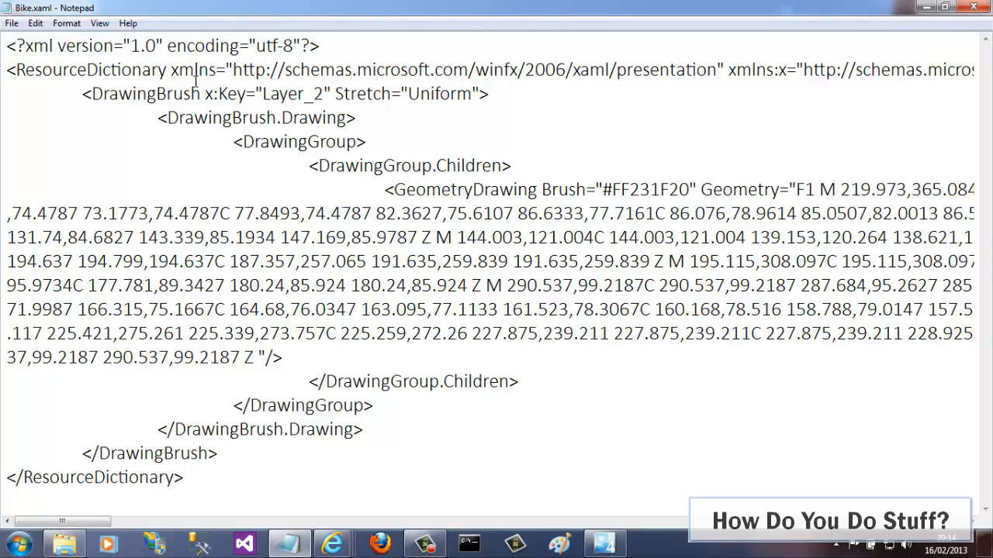
Examine the Bike.xaml markup, including the DrawingBrush key Layer_2 and its GeometryDrawing element.
left_click_drag(34, 70, 121, 70)
left_click(347, 232)
left_click_drag(168, 117, 338, 118)
left_click(433, 165)
left_click_drag(257, 93, 339, 99)
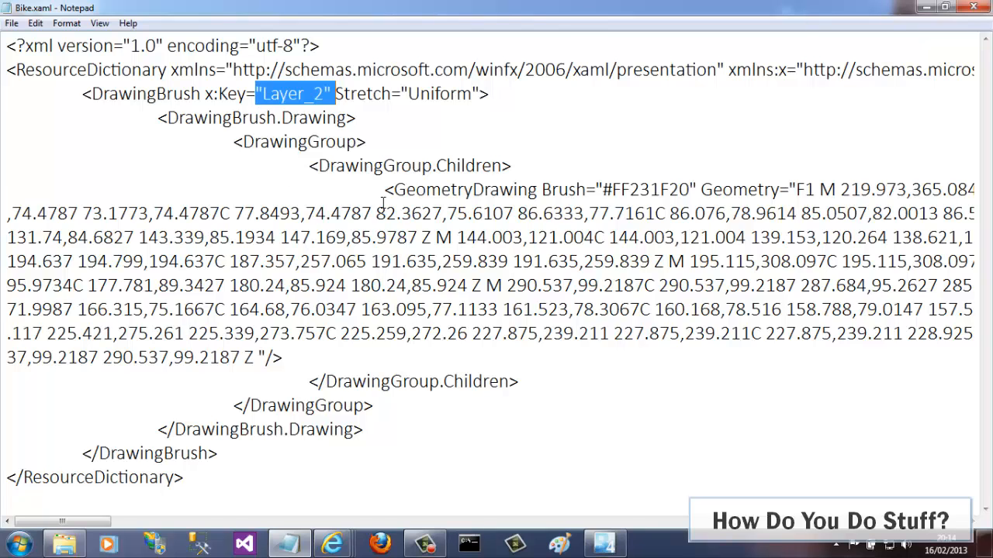
left_click_drag(395, 189, 617, 372)
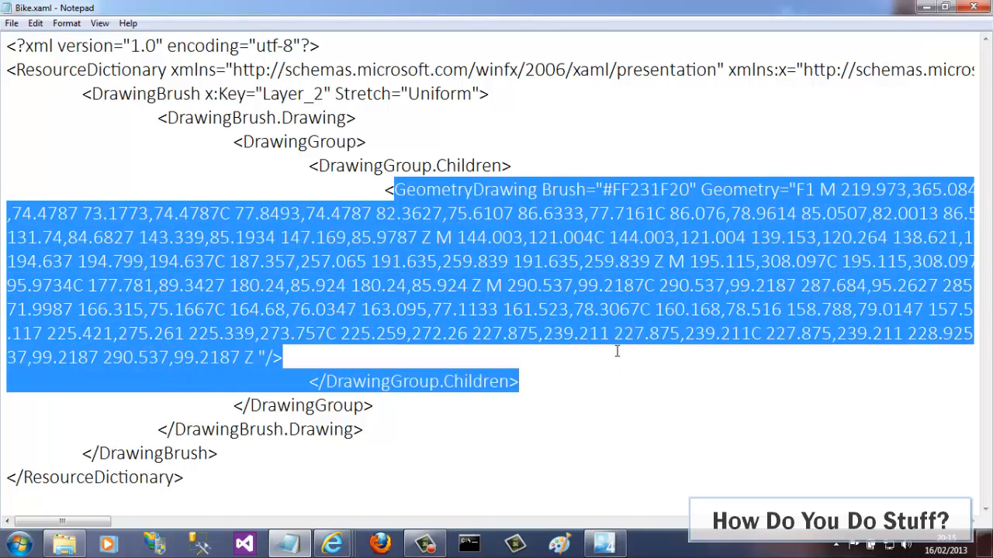
left_click(617, 351)
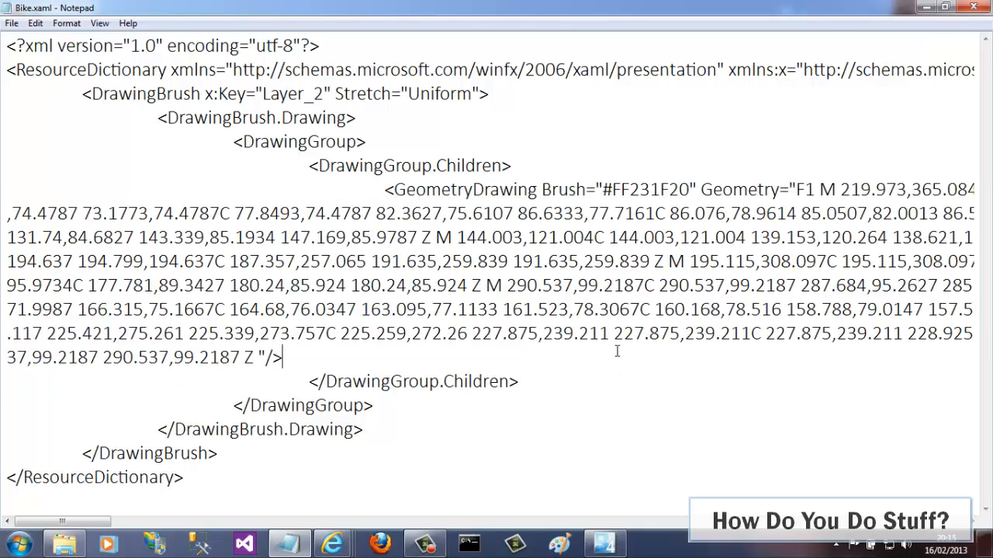
Close Notepad and return to Expression Blend.
left_click(974, 7)
left_click(672, 264)
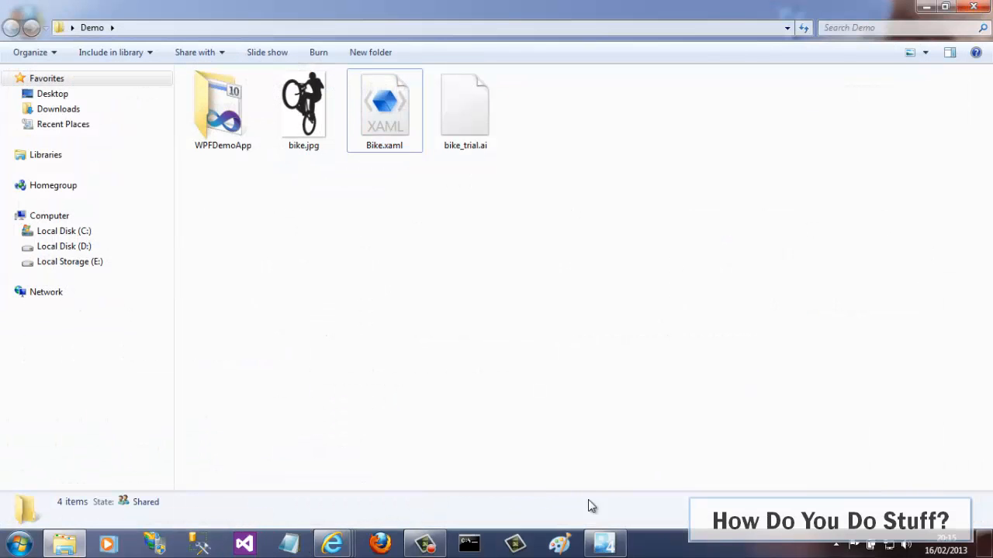
left_click(613, 544)
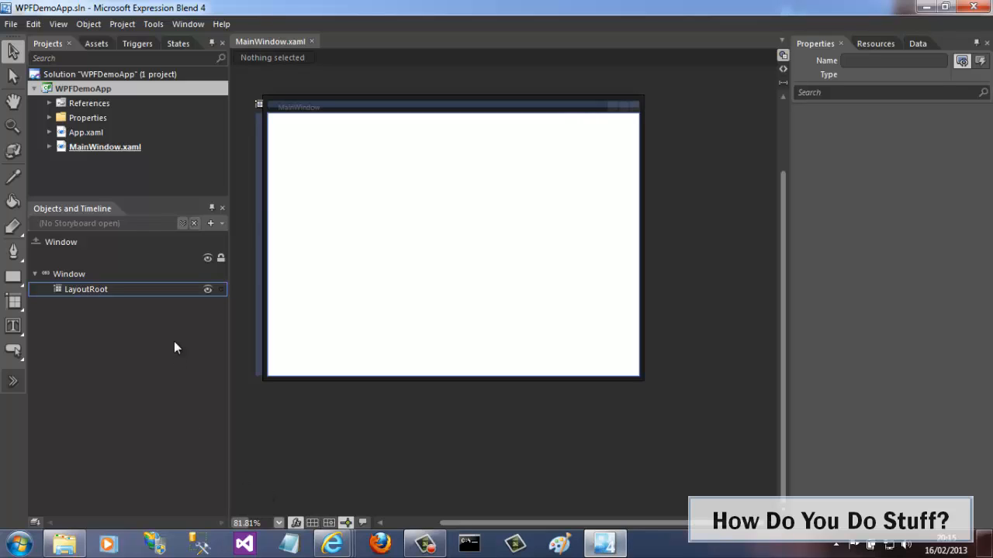
Add the existing file Bike.xaml from the Demo folder to the WPFDemoApp project.
right_click(113, 86)
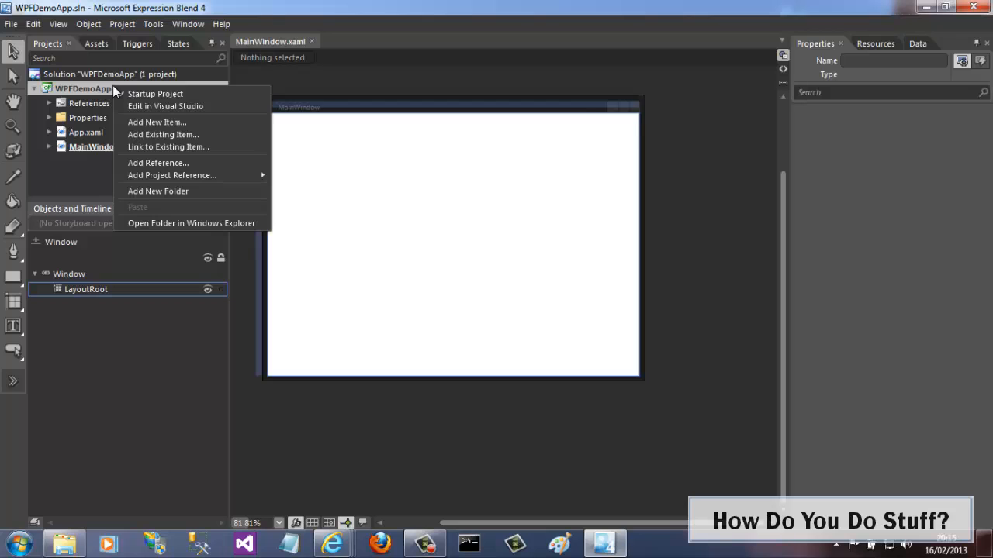
left_click(152, 135)
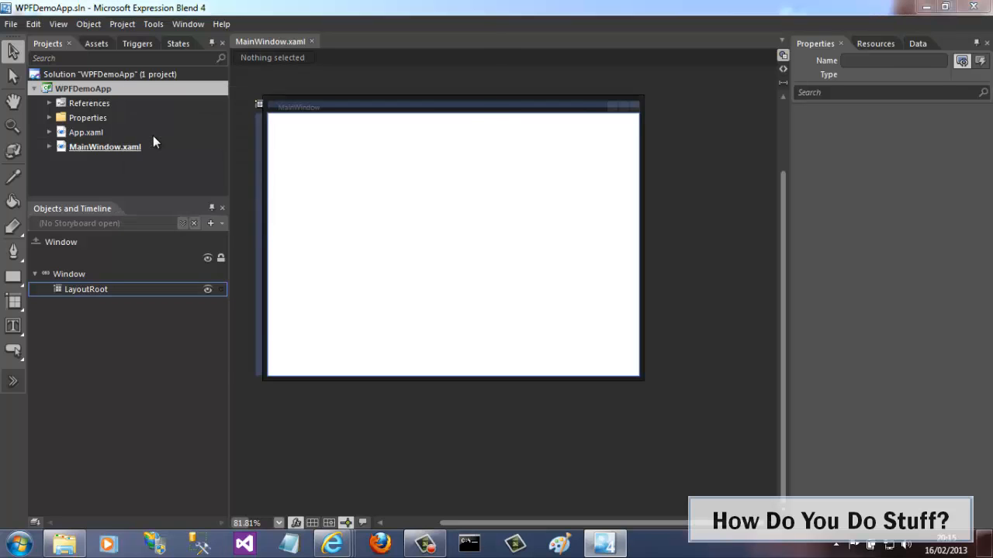
left_click(190, 147)
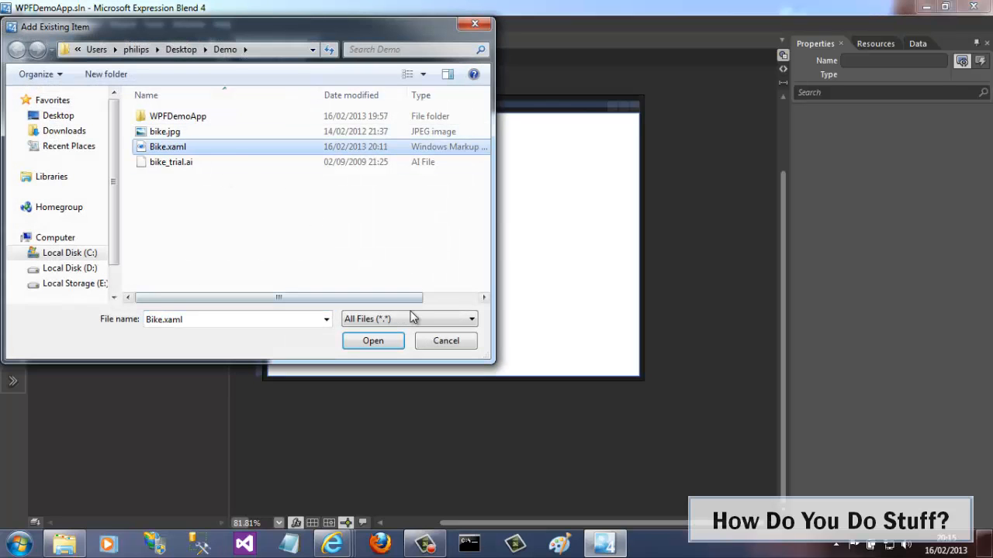
left_click(373, 341)
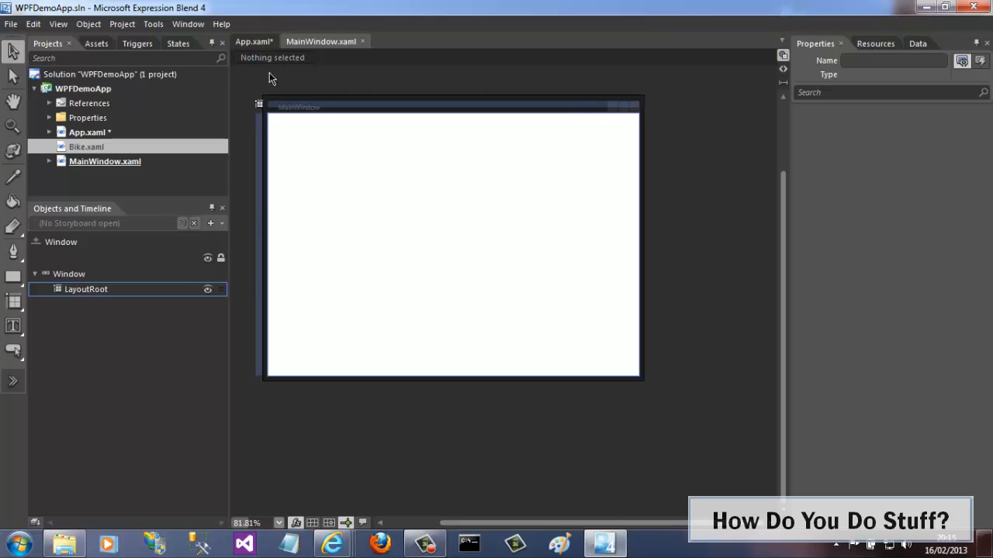
Open App.xaml in XAML view and inspect the merged ResourceDictionary entry referencing Bike.xaml.
left_click(130, 132)
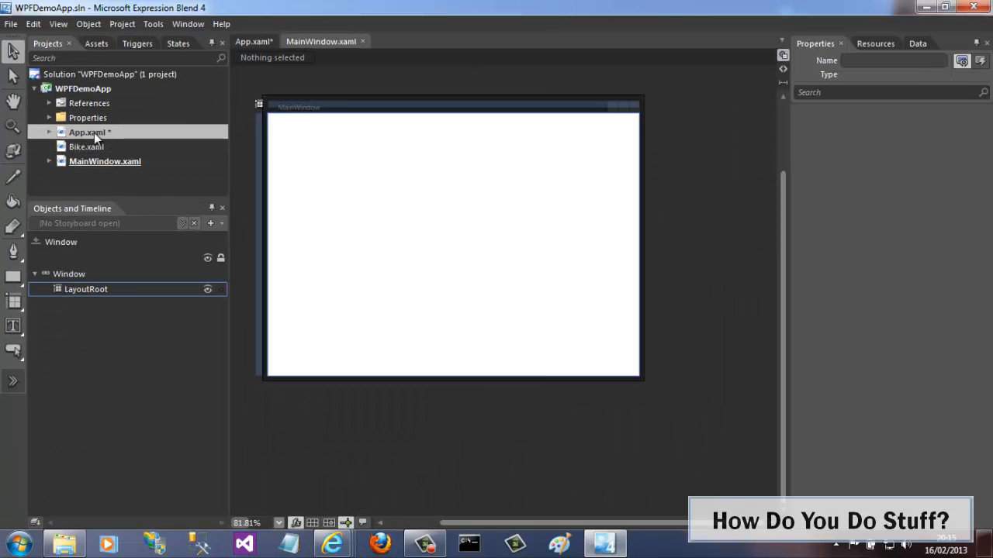
left_click(251, 43)
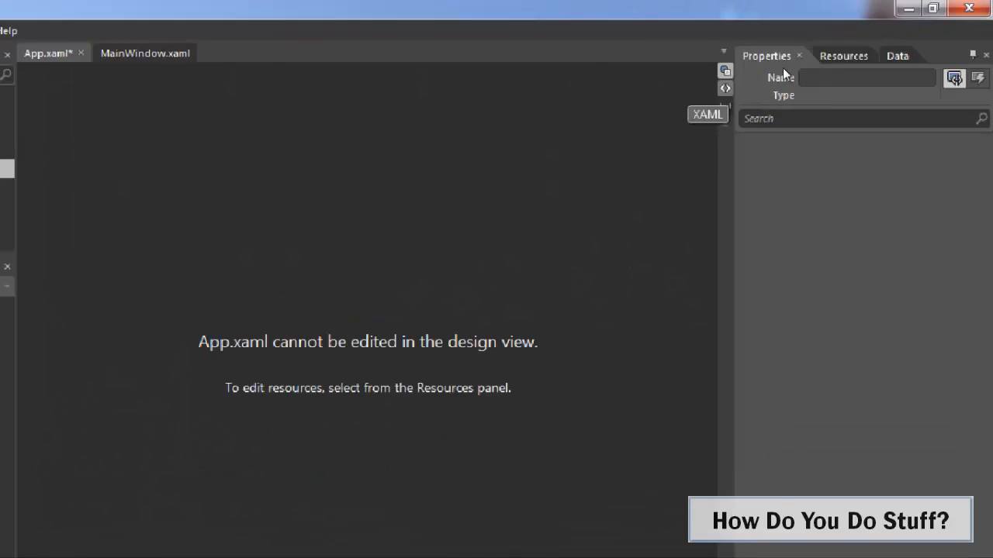
left_click(724, 88)
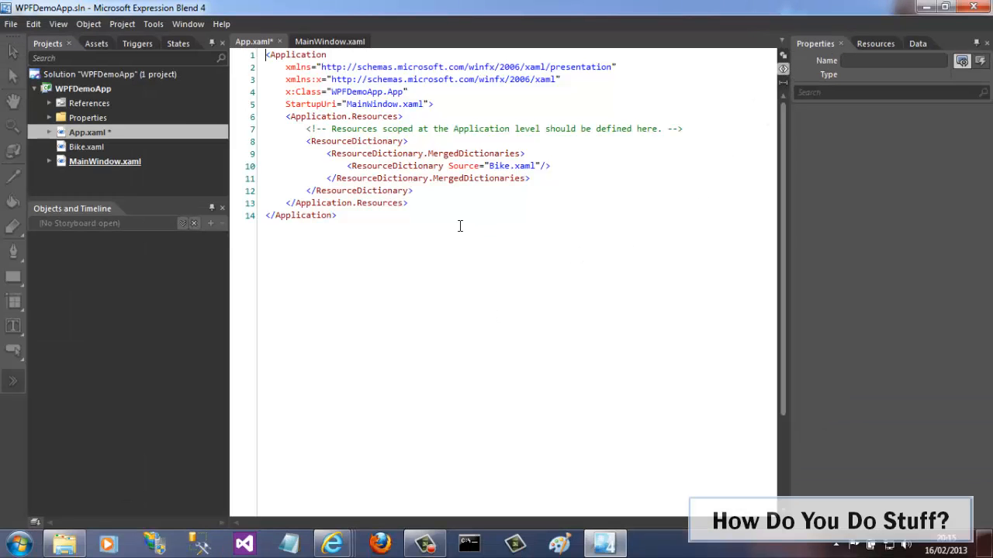
left_click_drag(348, 166, 551, 168)
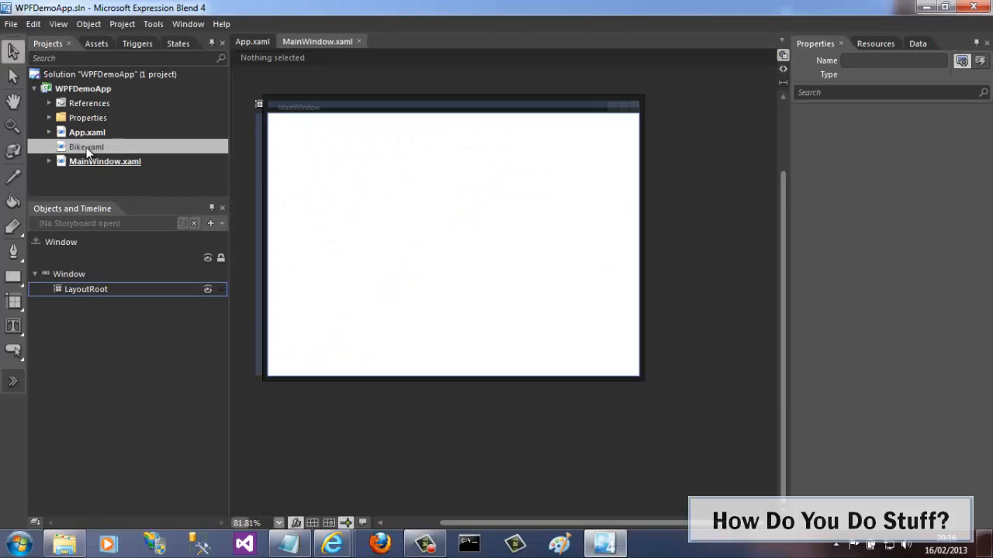
Open Bike.xaml in XAML view, inspect the DrawingBrush and its Layer_2 key, then return to design view.
double_click(86, 149)
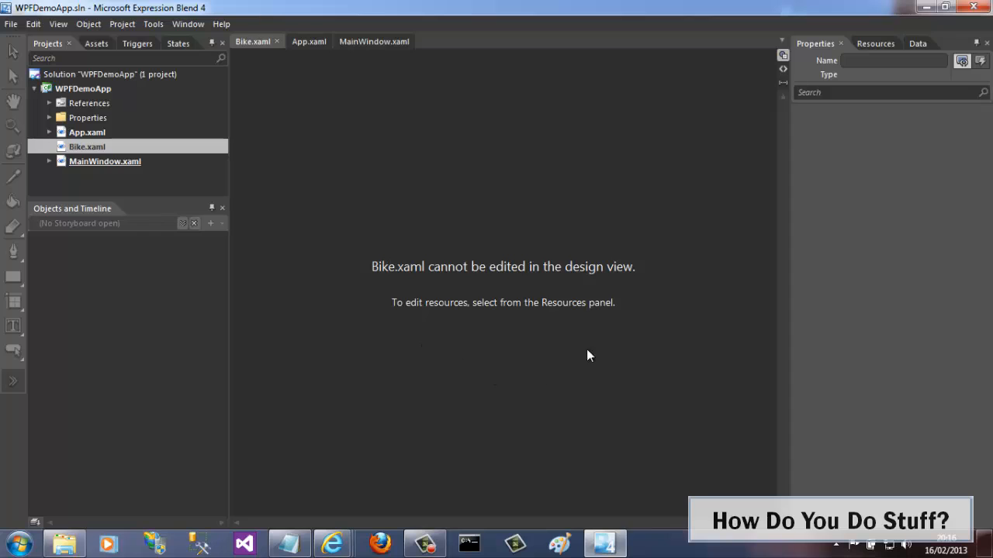
left_click(783, 70)
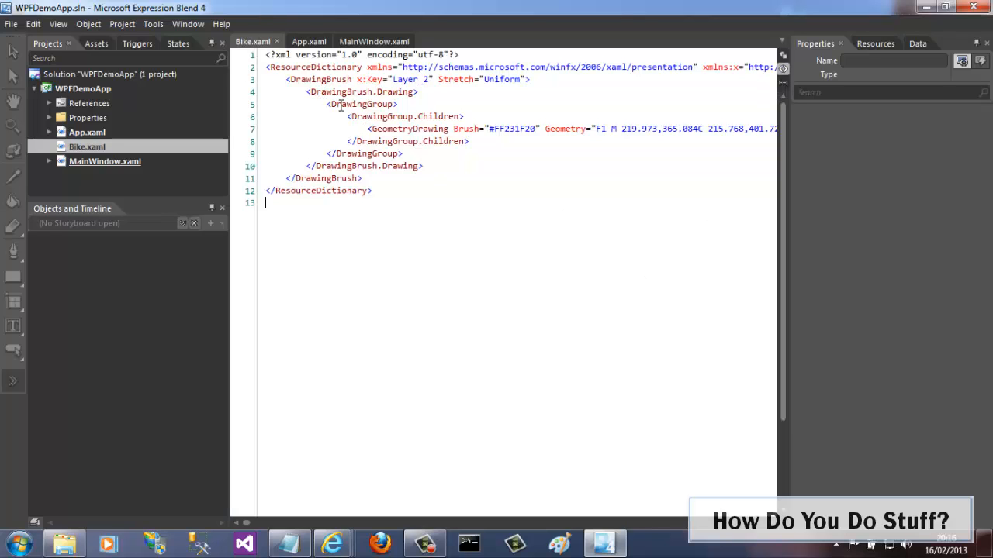
left_click_drag(367, 129, 510, 129)
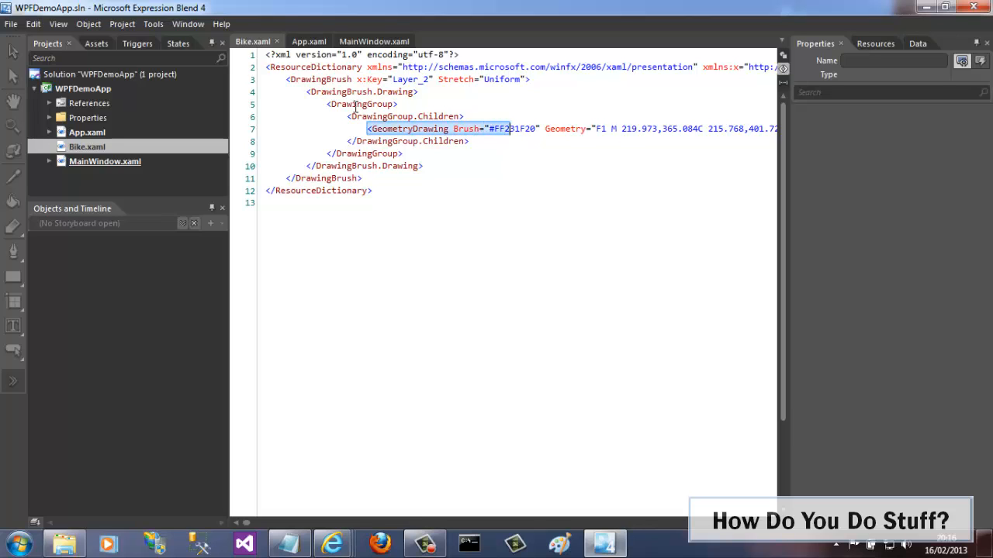
left_click_drag(307, 91, 472, 164)
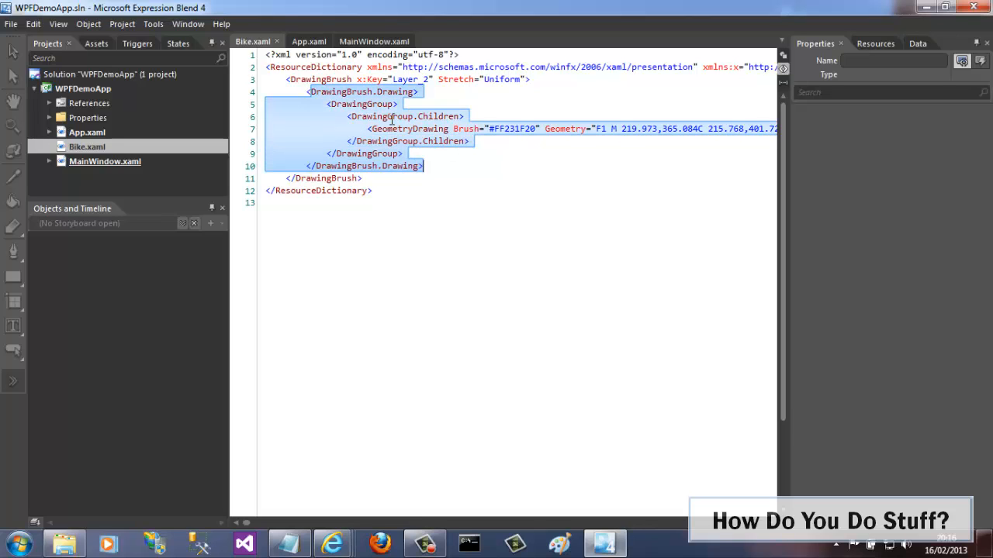
left_click(331, 79)
left_click_drag(429, 79, 387, 79)
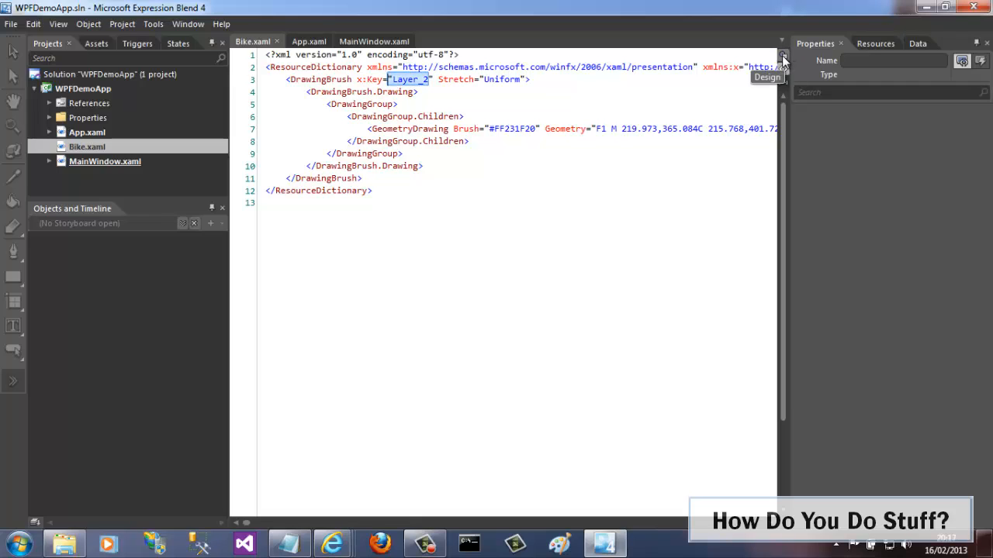
left_click(783, 57)
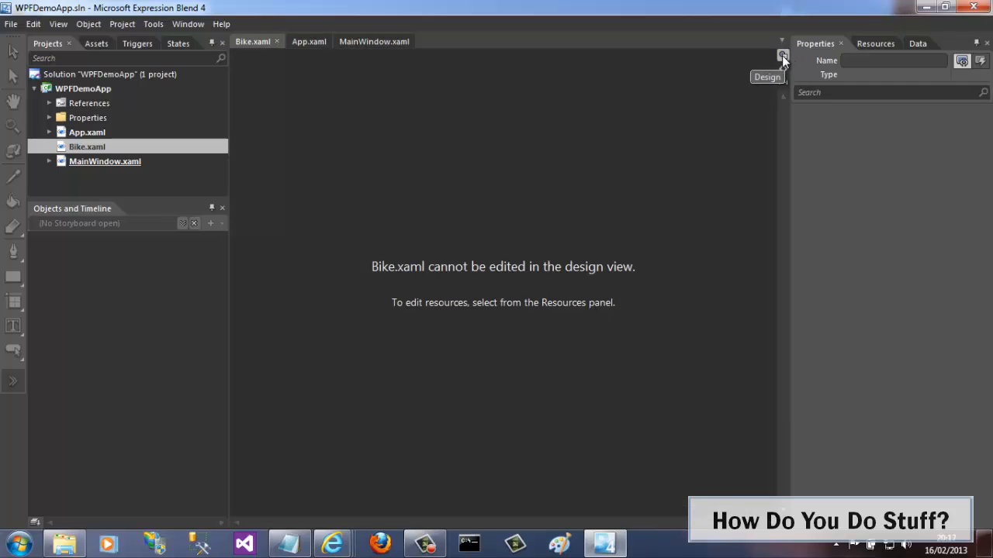
Open MainWindow.xaml and draw a rectangle about 200 by 190 px in the window's upper left.
left_click(114, 163)
double_click(114, 163)
left_click(12, 276)
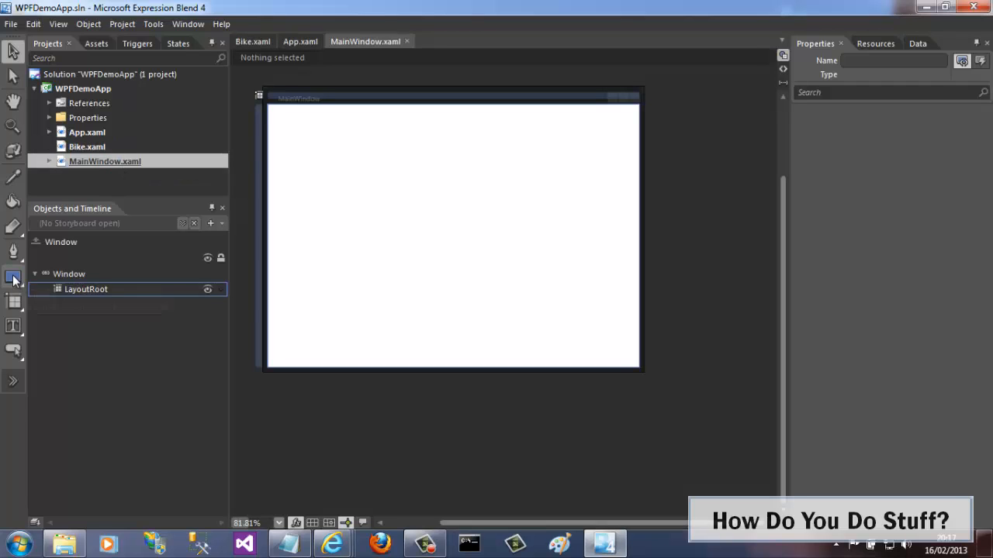
mouse_move(314, 144)
left_mouse_down()
mouse_move(410, 259)
mouse_move(432, 257)
left_mouse_up()
Draw a circle about 174 px across with the Ellipse tool to the rectangle's right.
right_click(13, 283)
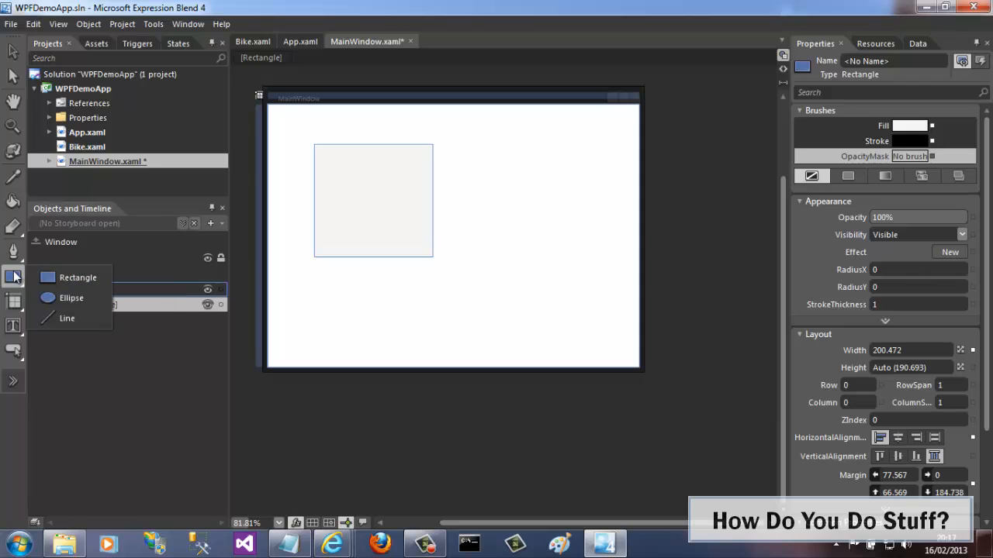
left_click(46, 297)
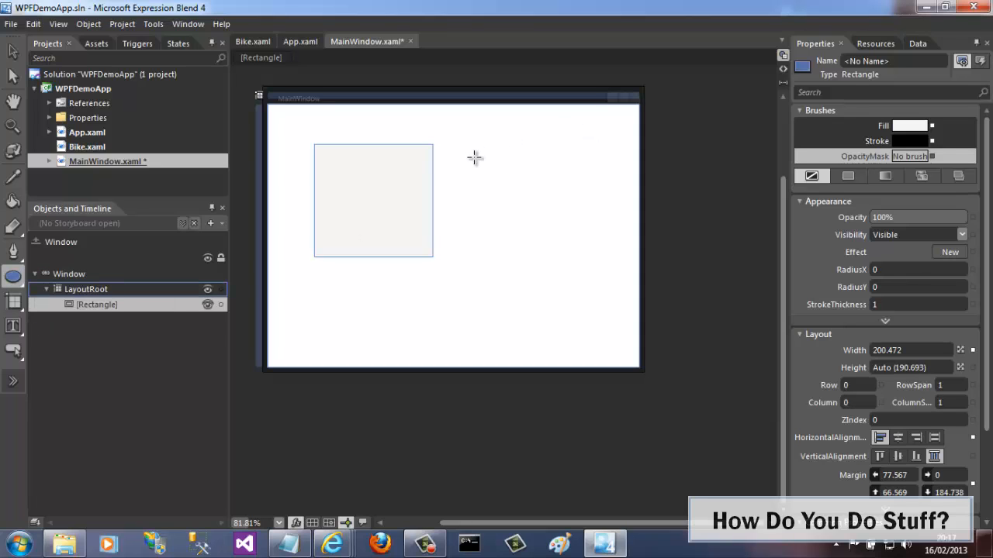
mouse_move(473, 156)
left_mouse_down()
mouse_move(576, 246)
mouse_move(579, 261)
left_mouse_up()
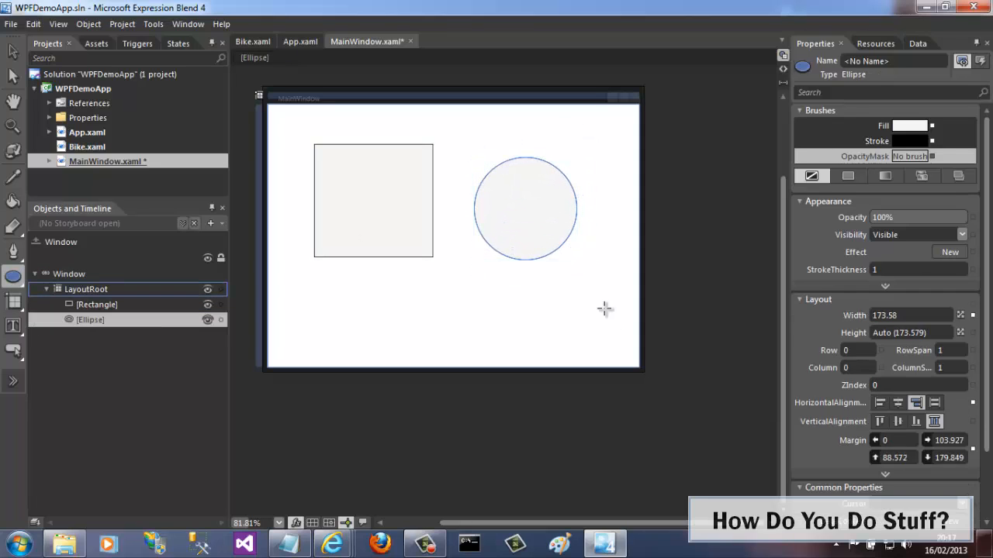
Select the rectangle and set its fill to the Layer_2 local brush resource.
left_click(13, 50)
left_click(368, 237)
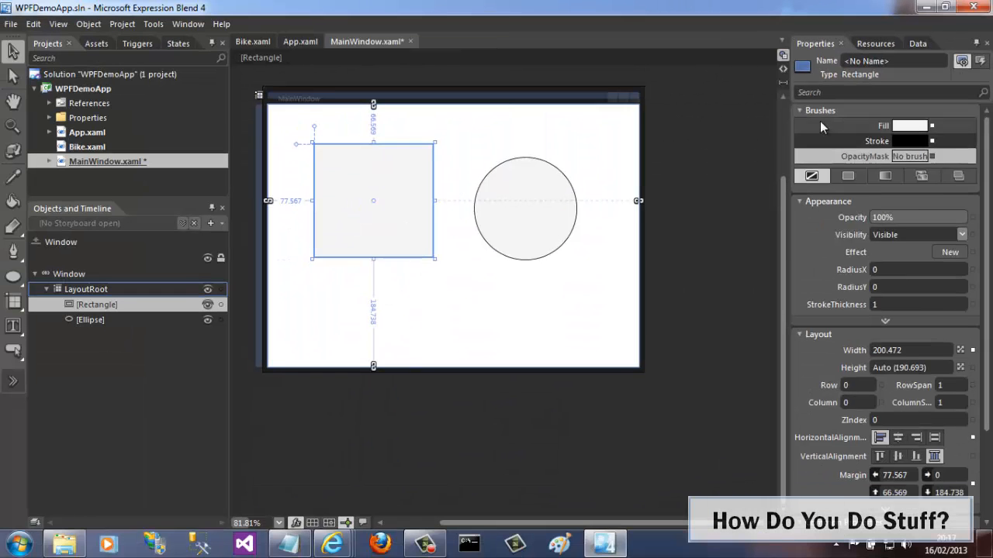
left_click(647, 253)
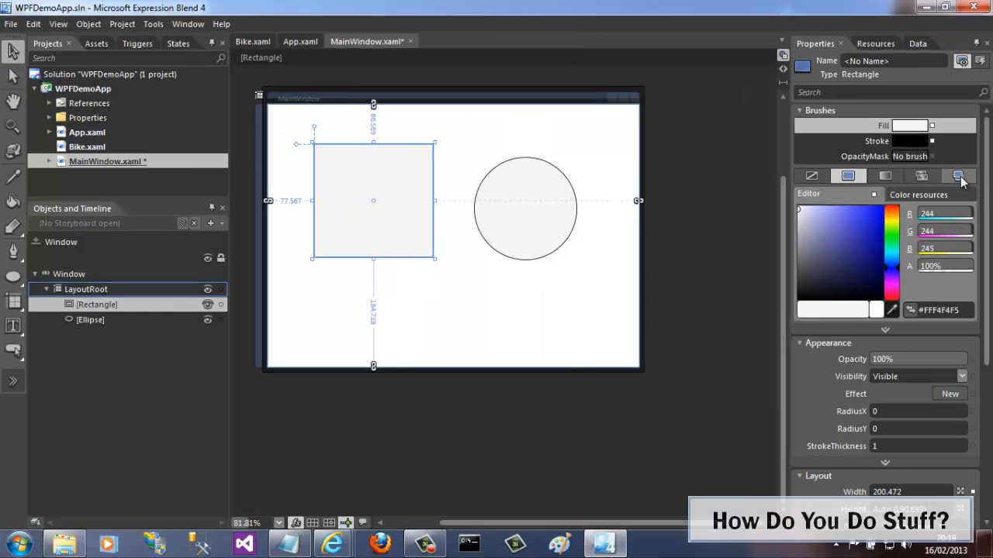
left_click(959, 176)
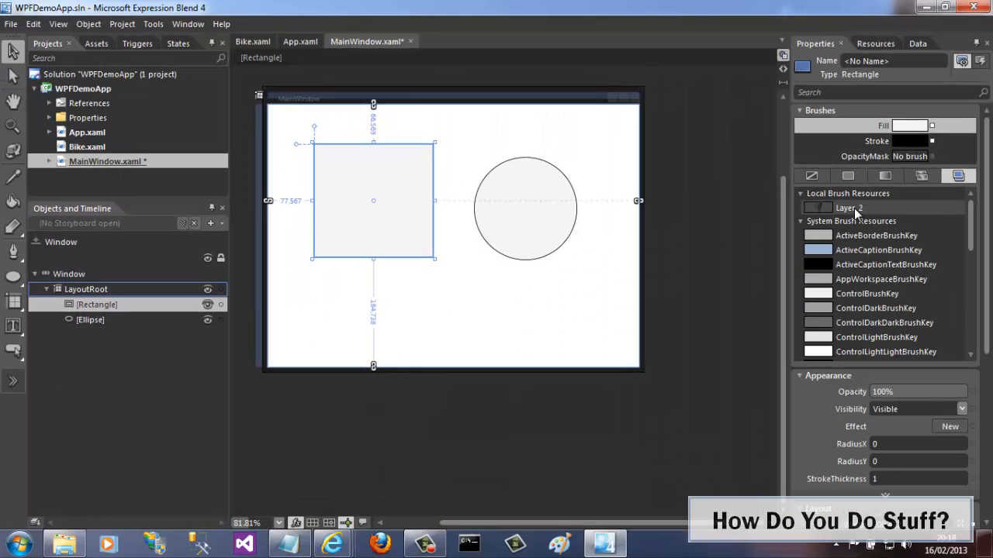
left_click(719, 278)
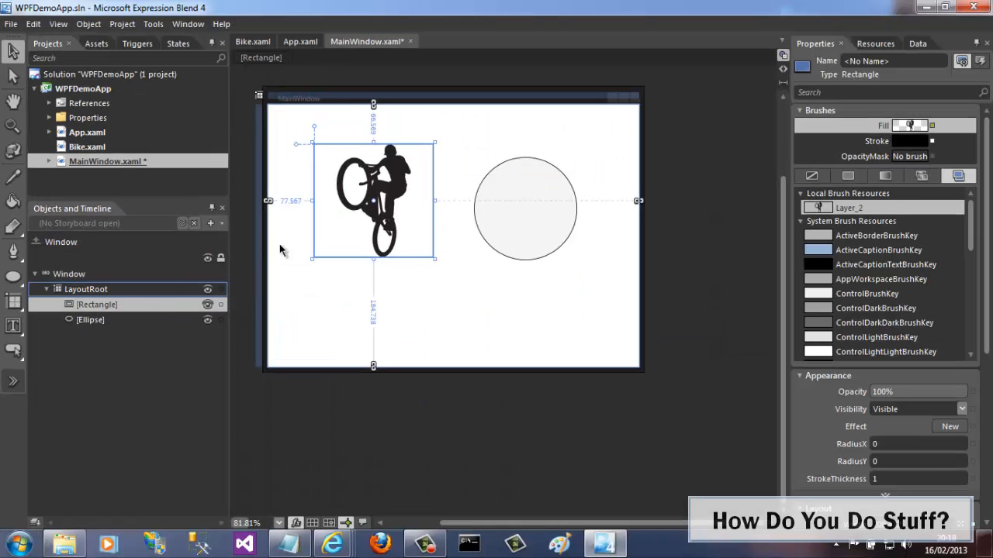
Select the circle and set its fill to the Layer_2 local brush resource.
left_click(535, 231)
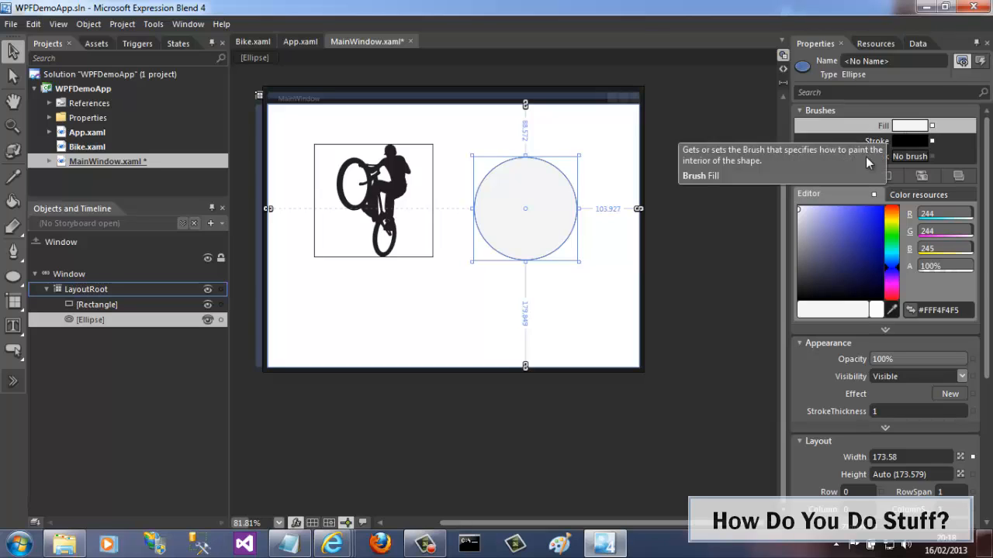
left_click(960, 176)
left_click(846, 208)
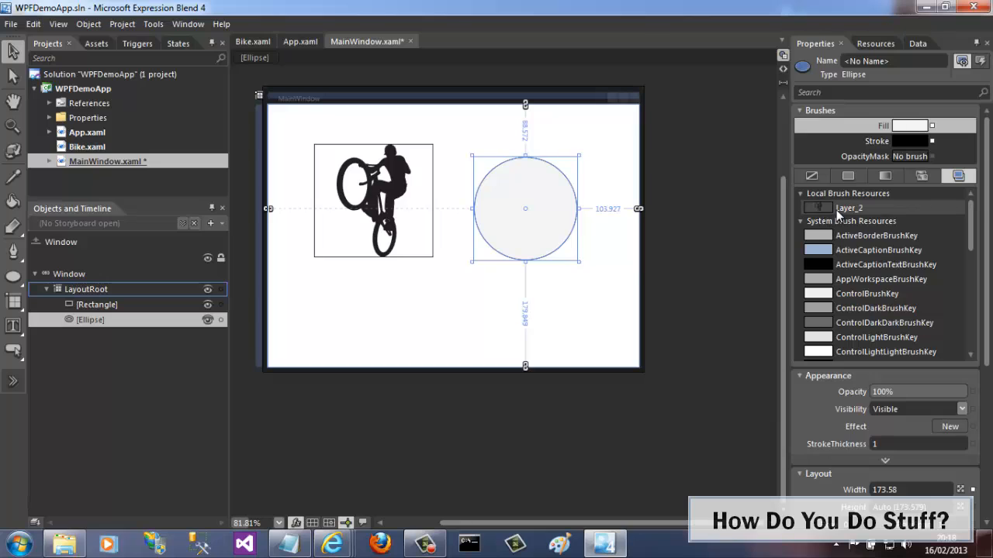
left_click(658, 230)
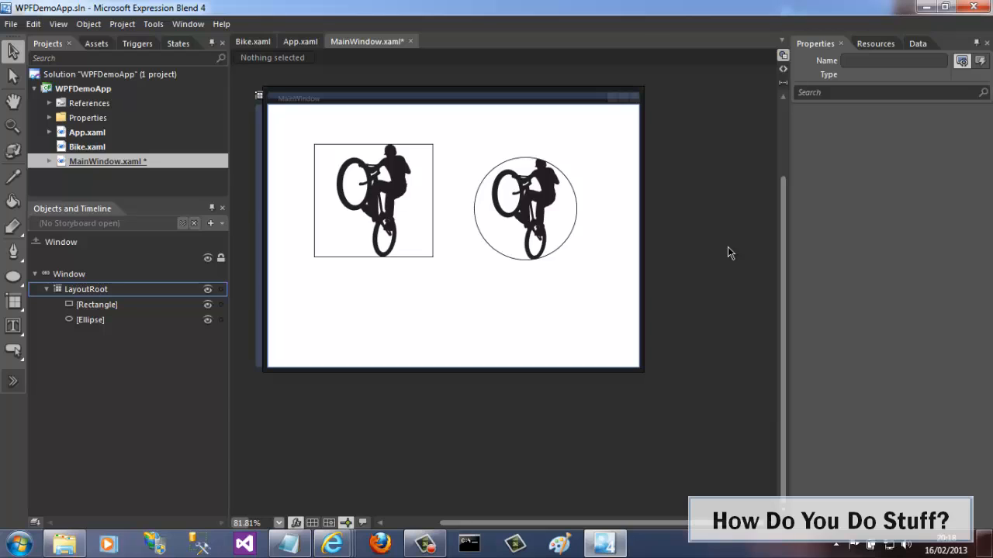
Inspect the Rectangle and Ellipse Fill attributes in MainWindow.xaml's XAML view, then return to design view.
left_click(784, 69)
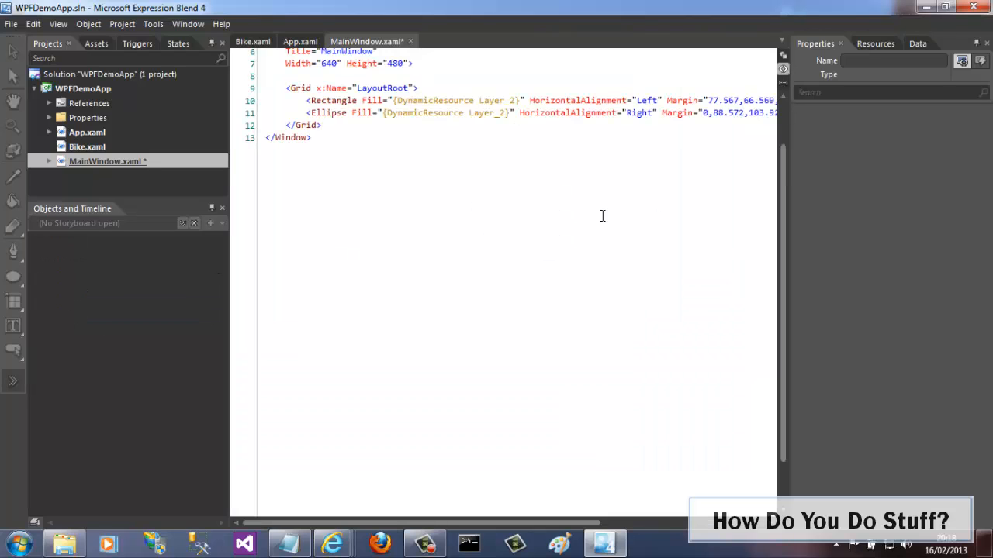
double_click(329, 113)
double_click(332, 100)
double_click(371, 101)
double_click(363, 113)
left_click_drag(516, 101, 396, 102)
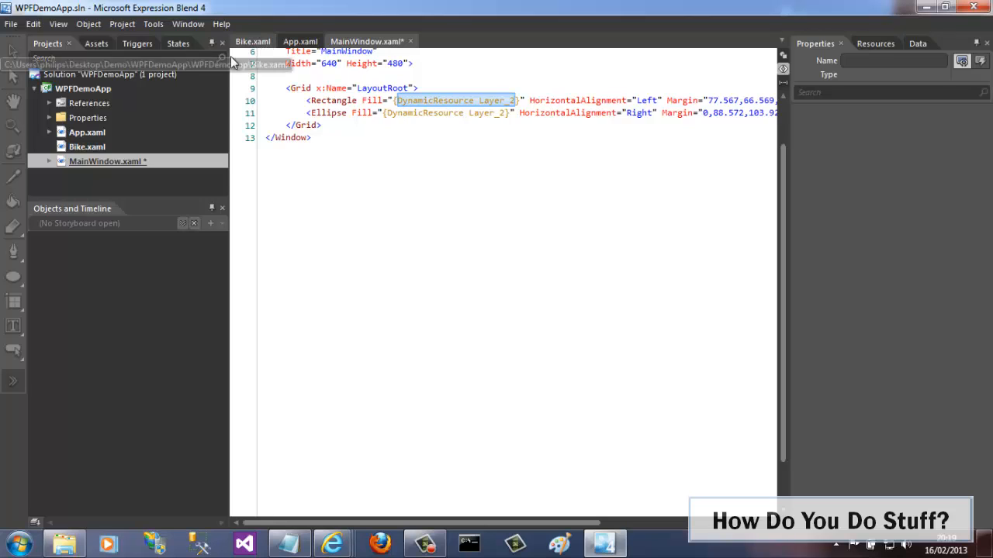
left_click(784, 58)
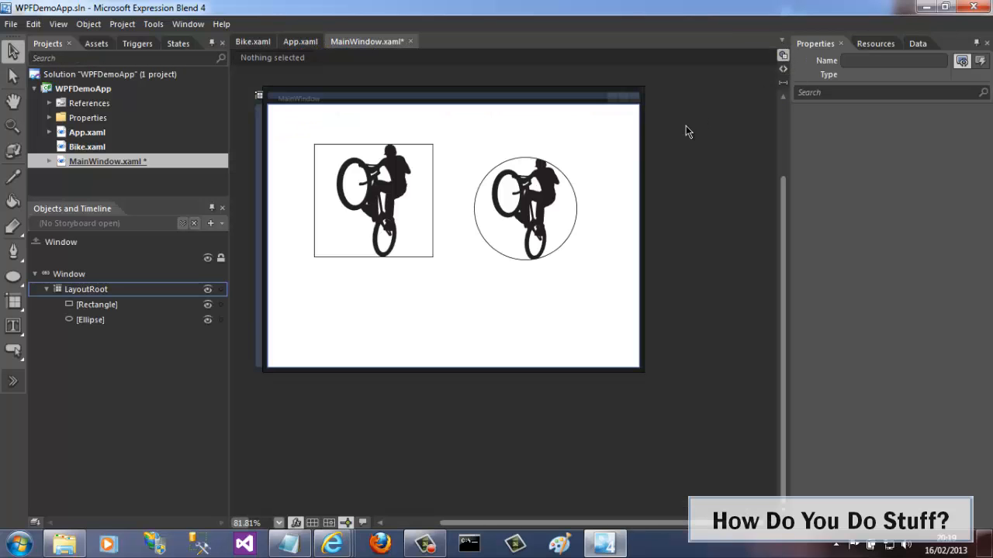